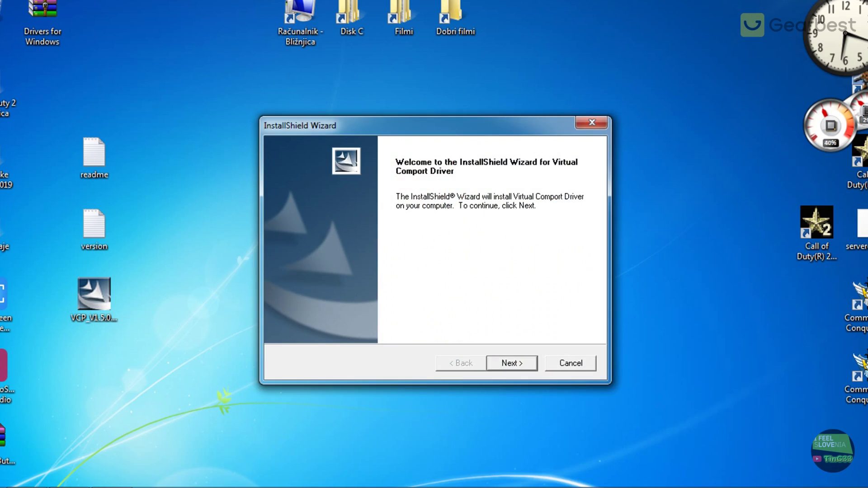
- Complete the Virtual Comport Driver setup and finish with update checking enabled
{"action": "key", "text": "Return"}
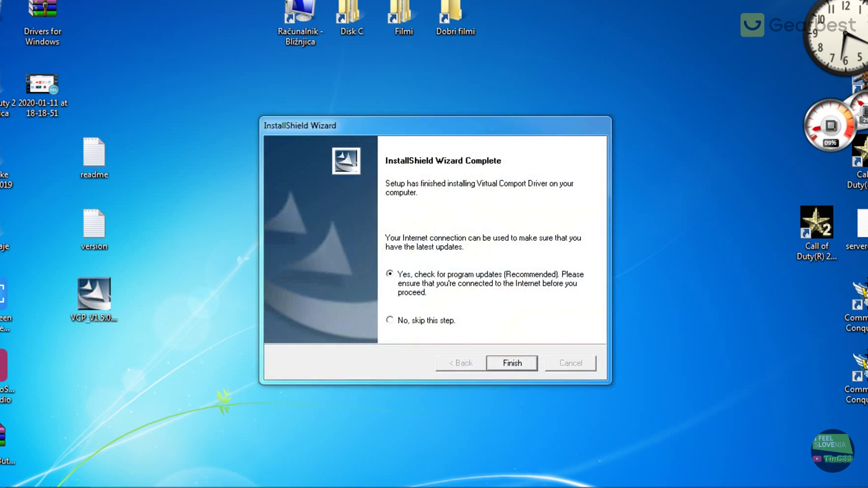
{"action": "key", "text": "Return"}
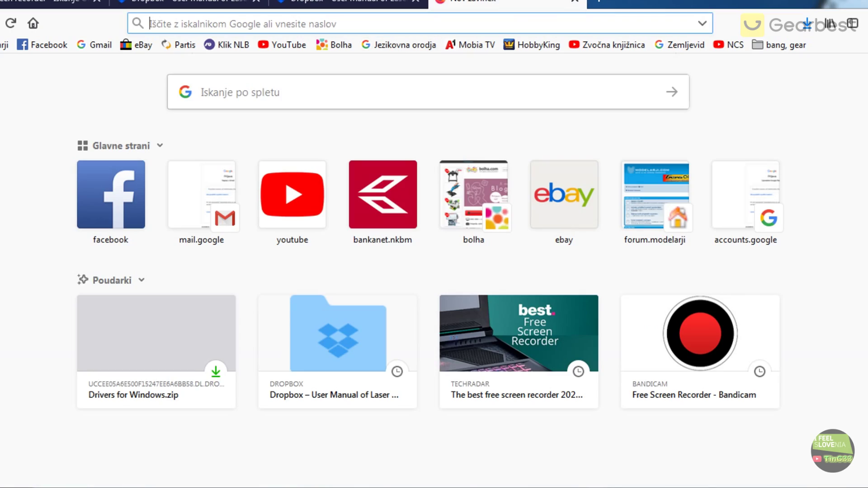
- Search Google for 'laser grbl' and open the official LaserGRBL website
{"action": "left_click", "coordinate": [312, 90]}
{"action": "type", "text": "laser grbl"}
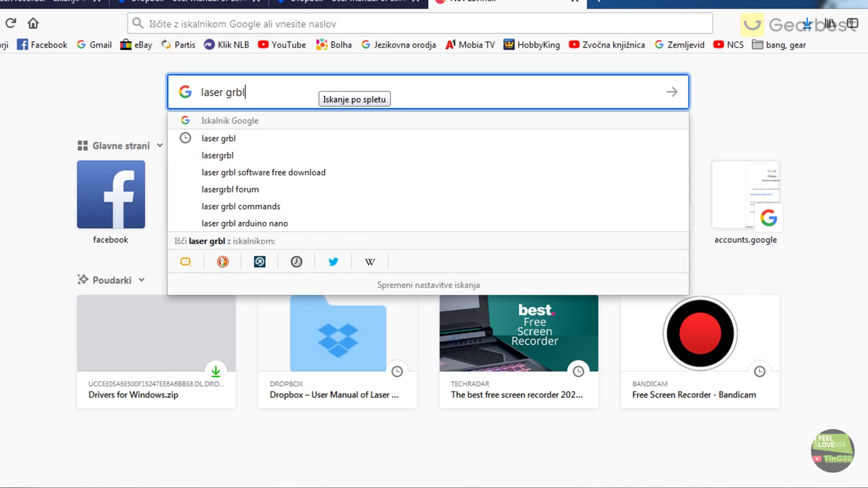
{"action": "key", "text": "Return"}
{"action": "scroll", "coordinate": [280, 271], "scroll_direction": "down", "scroll_amount": 5}
{"action": "scroll", "coordinate": [271, 271], "scroll_direction": "up", "scroll_amount": 5}
{"action": "left_click", "coordinate": [180, 184]}
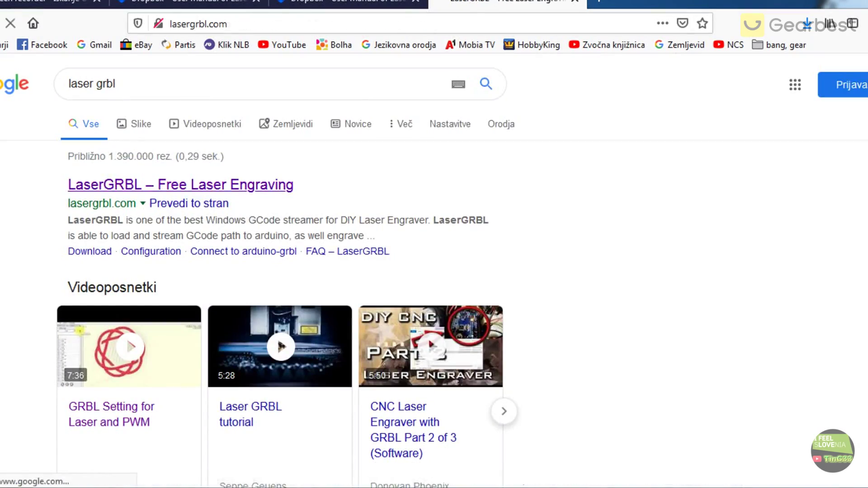
- Download the latest v3.0.24 install.exe from the GitHub release page and save it
{"action": "scroll", "coordinate": [434, 271], "scroll_direction": "down", "scroll_amount": 5}
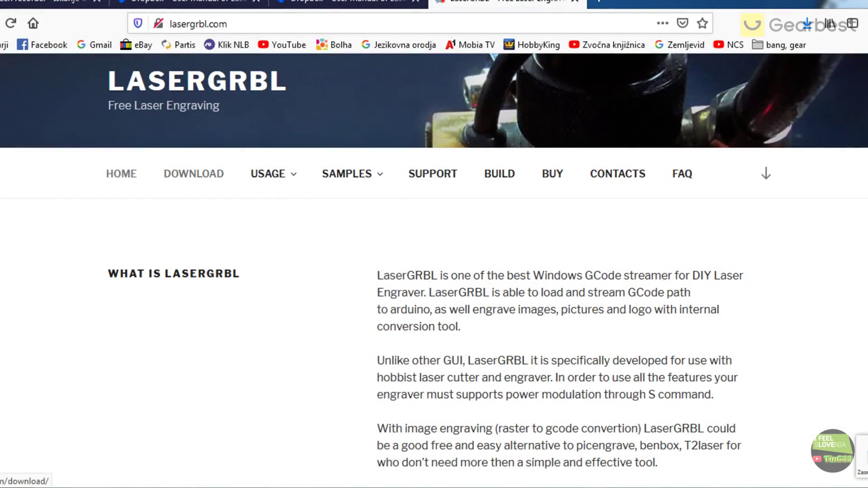
{"action": "left_click", "coordinate": [193, 174]}
{"action": "scroll", "coordinate": [452, 272], "scroll_direction": "down", "scroll_amount": 3}
{"action": "scroll", "coordinate": [495, 293], "scroll_direction": "up", "scroll_amount": 3}
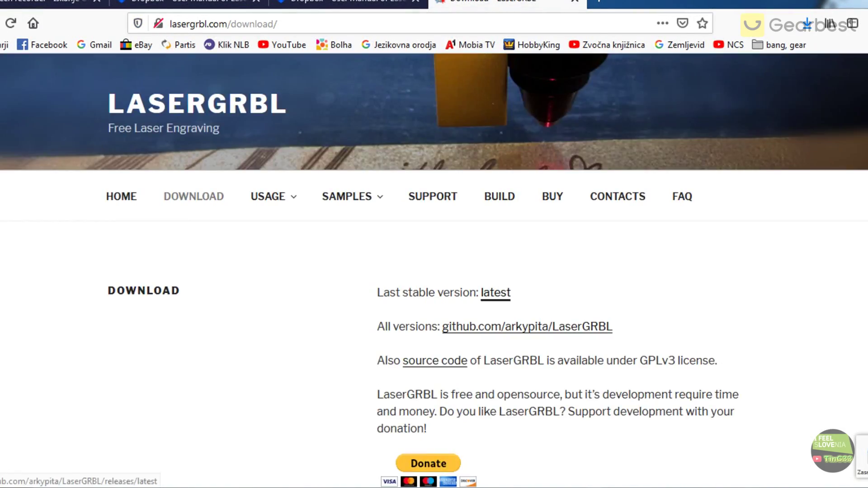
{"action": "left_click", "coordinate": [495, 293]}
{"action": "left_click", "coordinate": [255, 284]}
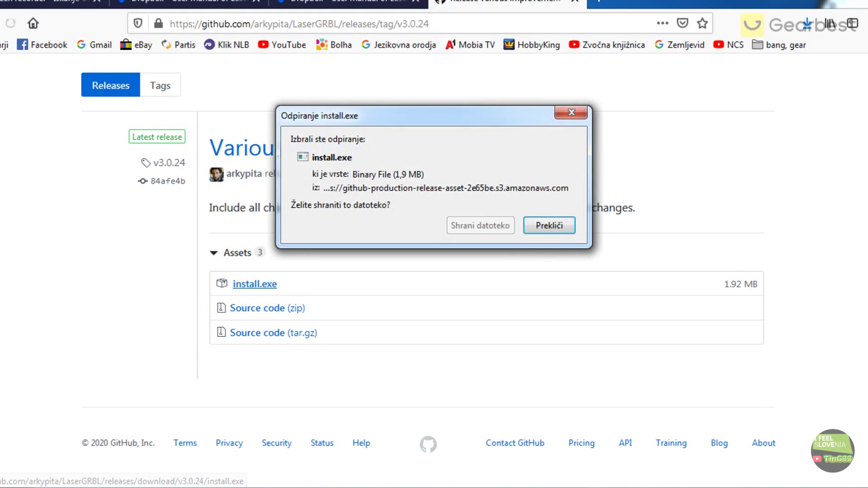
{"action": "left_click", "coordinate": [480, 225]}
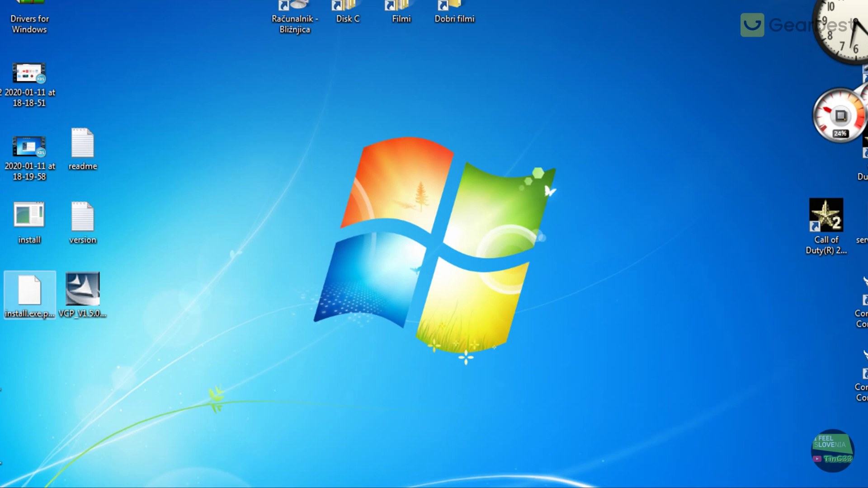
- Run install.exe and install LaserGRBL v3.0.24
{"action": "key", "text": "Return"}
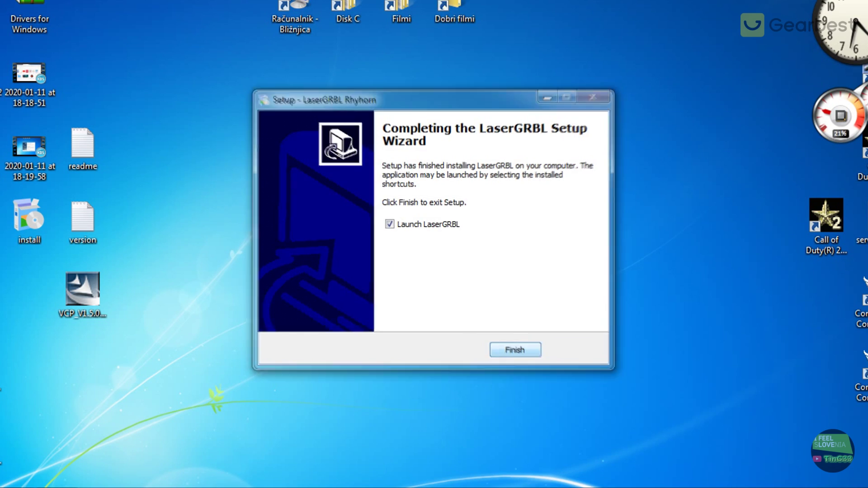
{"action": "key", "text": "Return"}
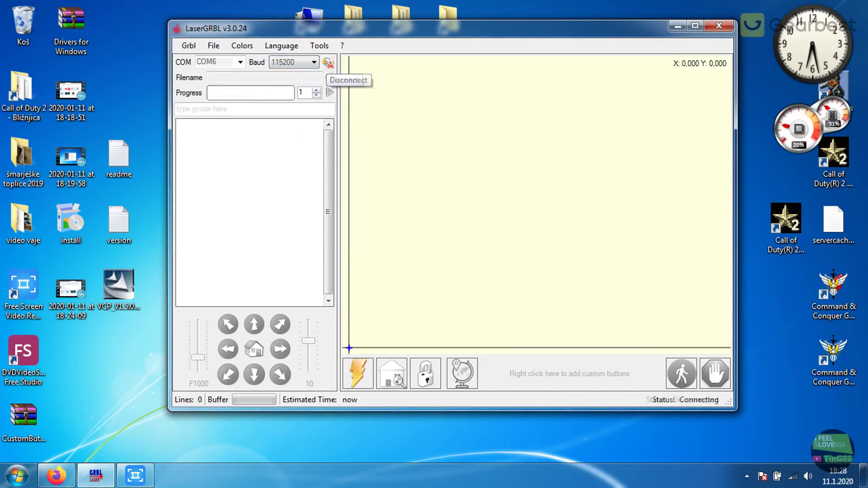
- Connect to the engraver on COM6 and jog the head 10 mm along X, Y and diagonally
{"action": "left_click", "coordinate": [254, 324]}
{"action": "left_click", "coordinate": [254, 324]}
{"action": "left_click", "coordinate": [254, 325]}
{"action": "left_click", "coordinate": [281, 348]}
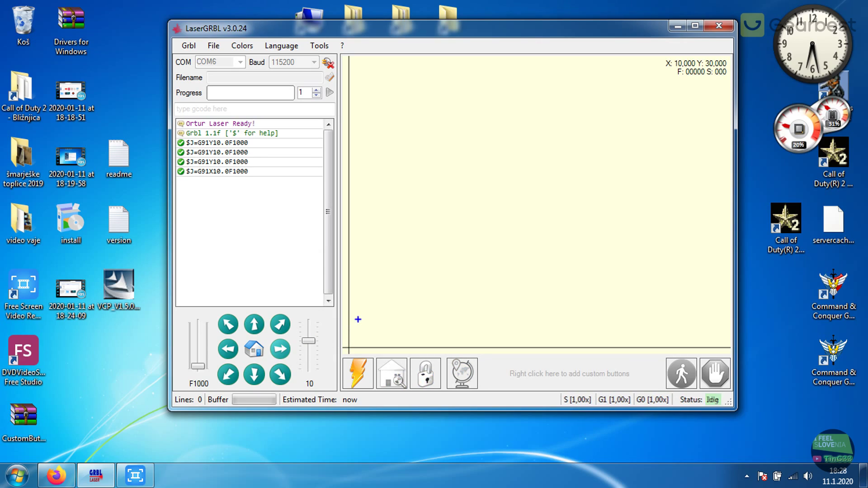
{"action": "left_click", "coordinate": [281, 348]}
{"action": "left_click", "coordinate": [280, 349]}
{"action": "left_click", "coordinate": [280, 324]}
{"action": "left_click", "coordinate": [280, 324]}
{"action": "left_click", "coordinate": [280, 324]}
{"action": "left_click", "coordinate": [280, 324]}
{"action": "left_click", "coordinate": [280, 324]}
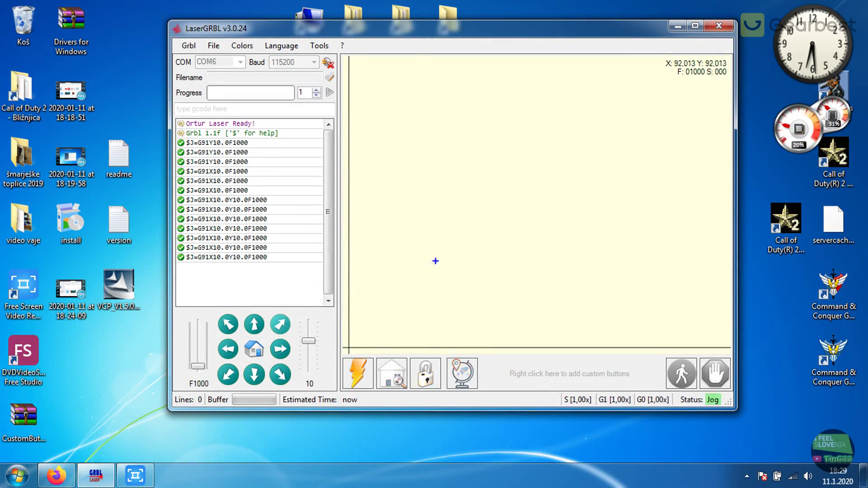
{"action": "left_click", "coordinate": [280, 324]}
{"action": "left_click", "coordinate": [280, 324]}
{"action": "left_click", "coordinate": [280, 324]}
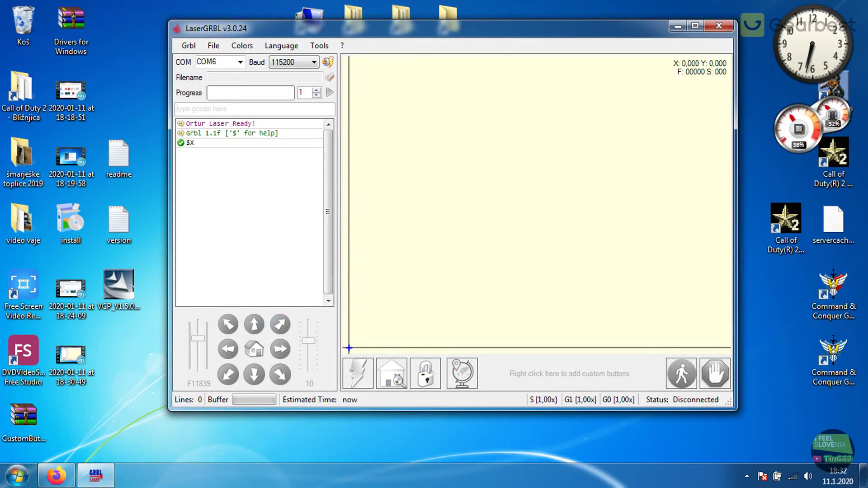
- Import the custom buttons from the CustomButtons file, accepting each button
{"action": "right_click", "coordinate": [540, 363]}
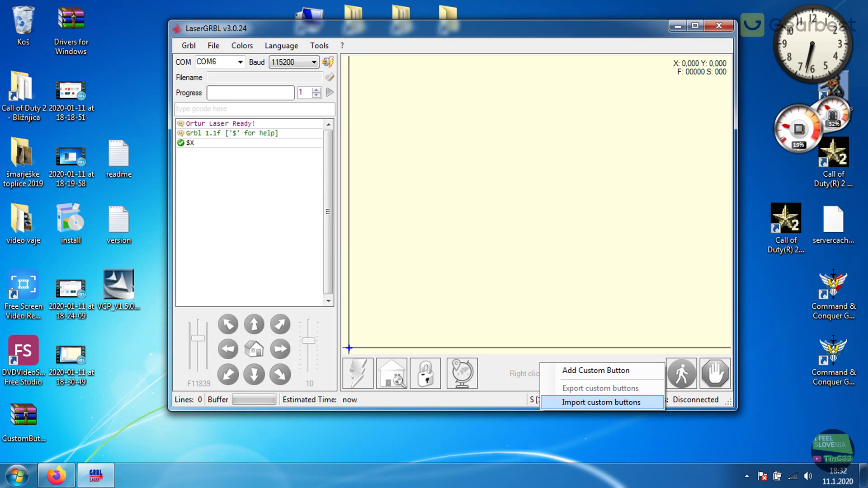
{"action": "left_click", "coordinate": [601, 402]}
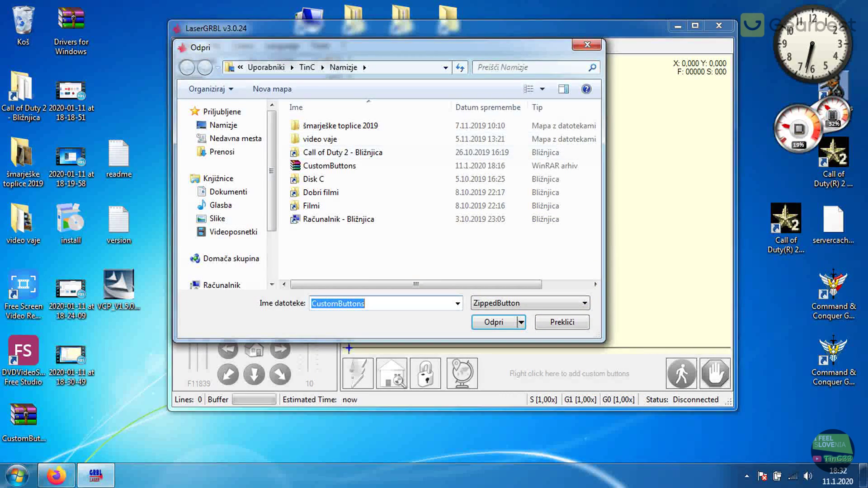
{"action": "double_click", "coordinate": [329, 166]}
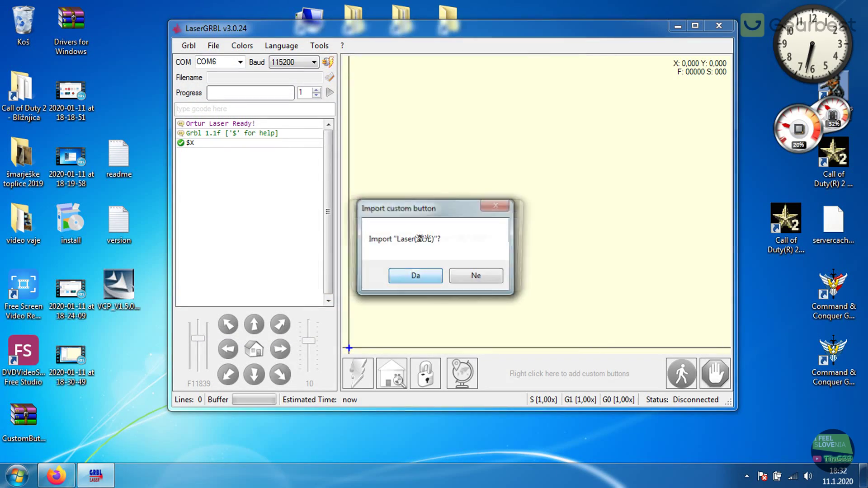
{"action": "key", "text": "Return"}
{"action": "key", "text": "Return"}
{"action": "key", "text": "Return"}
{"action": "key", "text": "Return"}
{"action": "key", "text": "Return"}
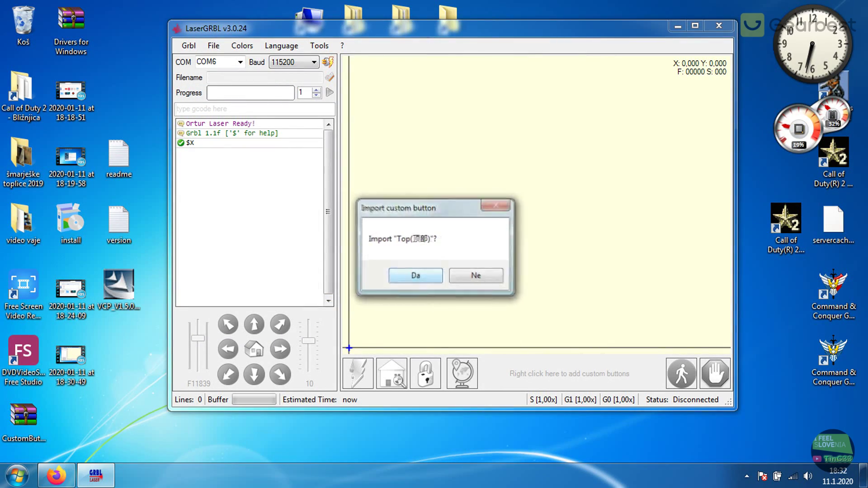
{"action": "left_click", "coordinate": [695, 26]}
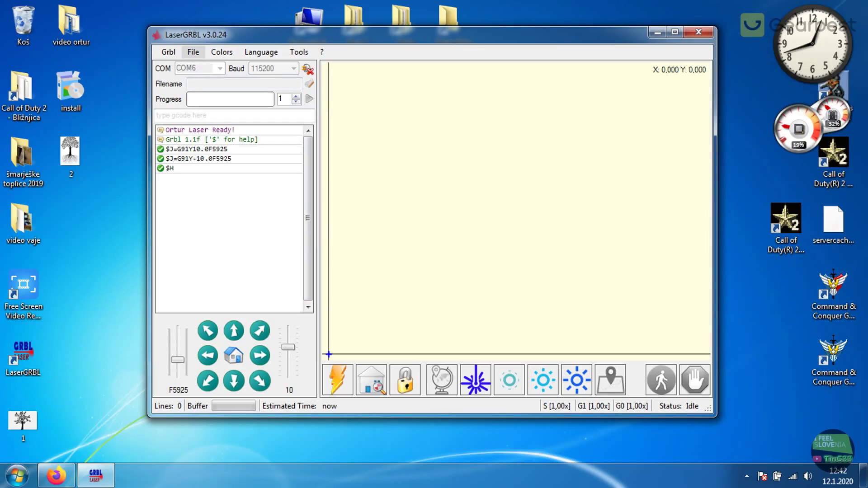
- Open the tree image file for raster import
{"action": "left_click", "coordinate": [193, 52]}
{"action": "left_click", "coordinate": [221, 66]}
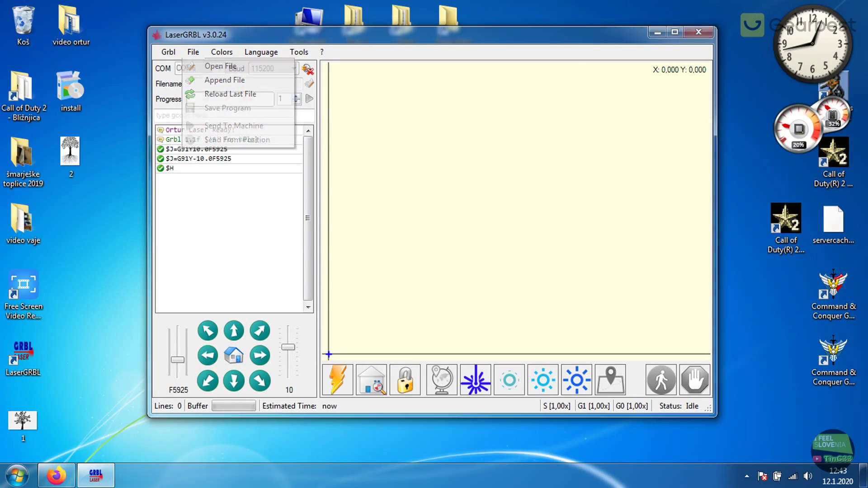
{"action": "scroll", "coordinate": [347, 161], "scroll_direction": "down", "scroll_amount": 5}
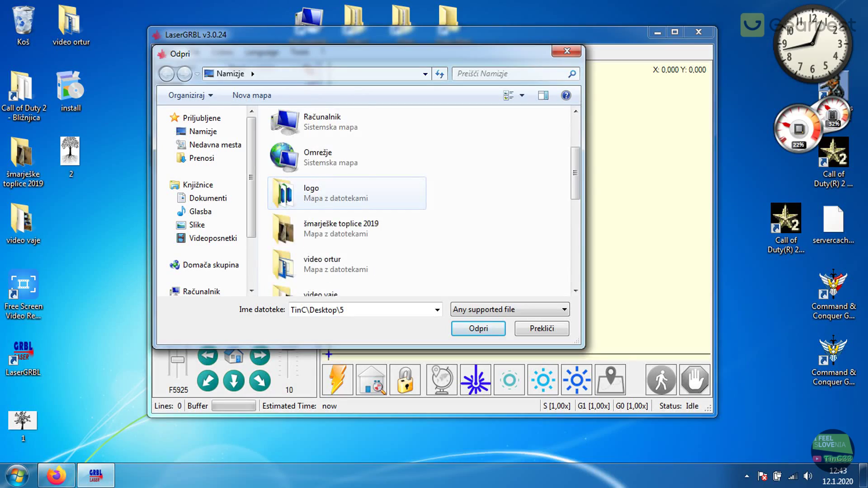
{"action": "double_click", "coordinate": [316, 134]}
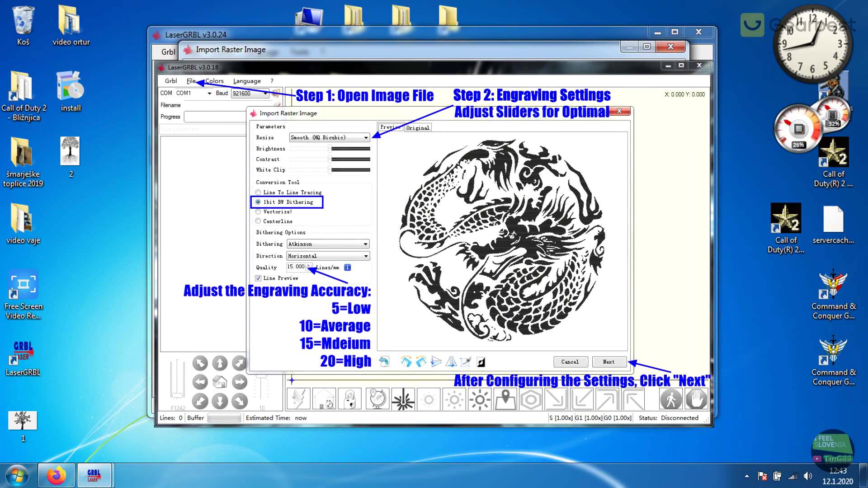
- Keep Smooth (HQ Bicubic) resizing, nudge brightness down and back, and view the Original image
{"action": "key", "text": "alt+Down"}
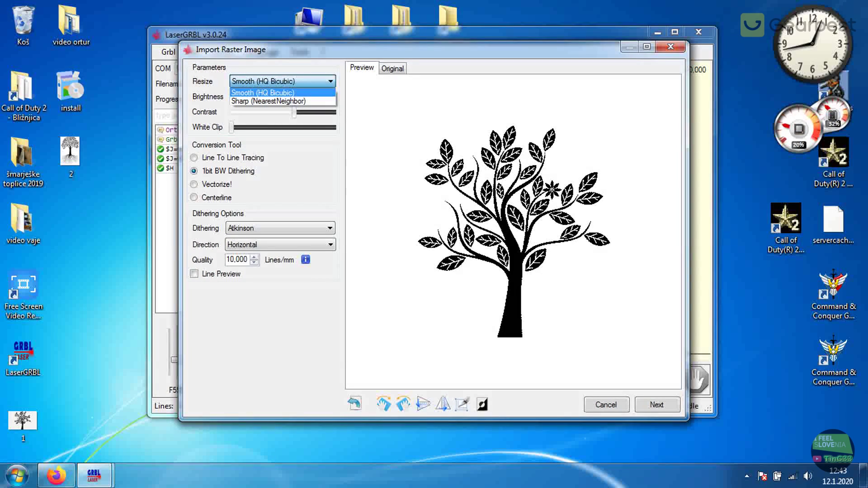
{"action": "key", "text": "Return"}
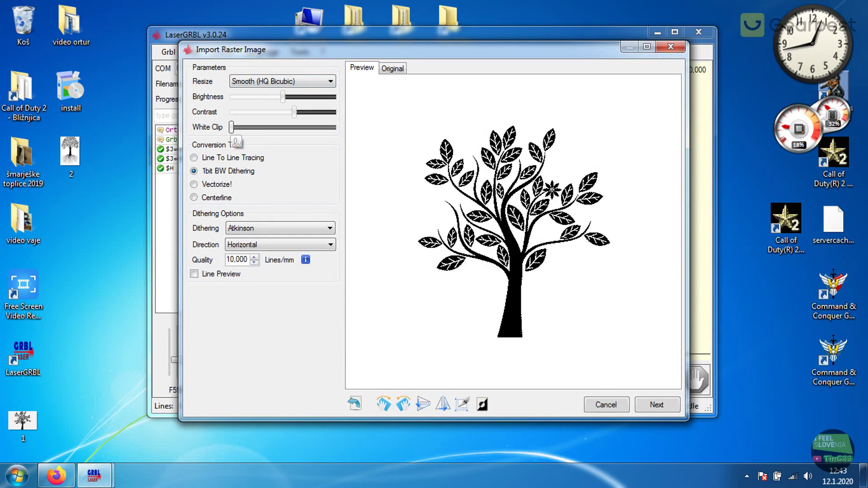
{"action": "key", "text": "Left"}
{"action": "key", "text": "Left"}
{"action": "key", "text": "Left"}
{"action": "key", "text": "Left"}
{"action": "key", "text": "Left"}
{"action": "key", "text": "Left"}
{"action": "key", "text": "Left"}
{"action": "key", "text": "Left"}
{"action": "key", "text": "Left"}
{"action": "key", "text": "Left"}
{"action": "key", "text": "Left"}
{"action": "key", "text": "Left"}
{"action": "key", "text": "Left"}
{"action": "key", "text": "Left"}
{"action": "key", "text": "Left"}
{"action": "key", "text": "Left"}
{"action": "key", "text": "Left"}
{"action": "key", "text": "Left"}
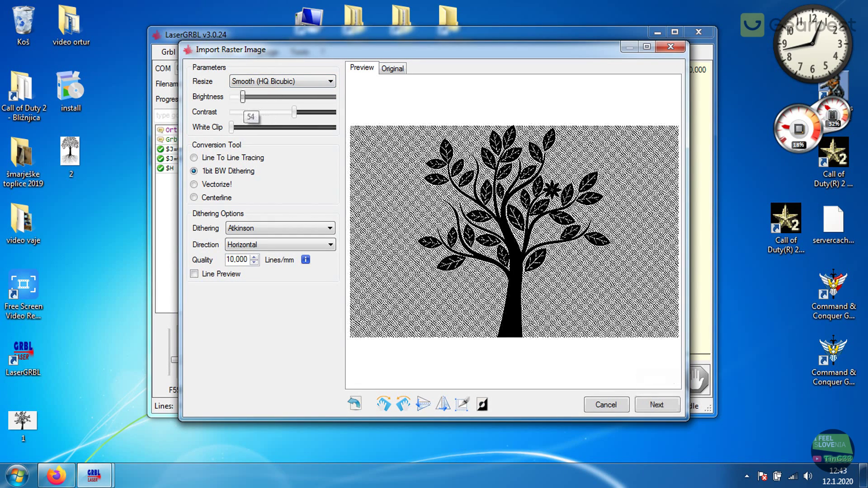
{"action": "key", "text": "Right"}
{"action": "key", "text": "Right"}
{"action": "key", "text": "Right"}
{"action": "key", "text": "Right"}
{"action": "key", "text": "Right"}
{"action": "key", "text": "Right"}
{"action": "key", "text": "Right"}
{"action": "key", "text": "Right"}
{"action": "key", "text": "Right"}
{"action": "key", "text": "Right"}
{"action": "key", "text": "Right"}
{"action": "key", "text": "Right"}
{"action": "key", "text": "Right"}
{"action": "key", "text": "Right"}
{"action": "key", "text": "Right"}
{"action": "key", "text": "Right"}
{"action": "key", "text": "Right"}
{"action": "key", "text": "Right"}
{"action": "key", "text": "Right"}
{"action": "key", "text": "Right"}
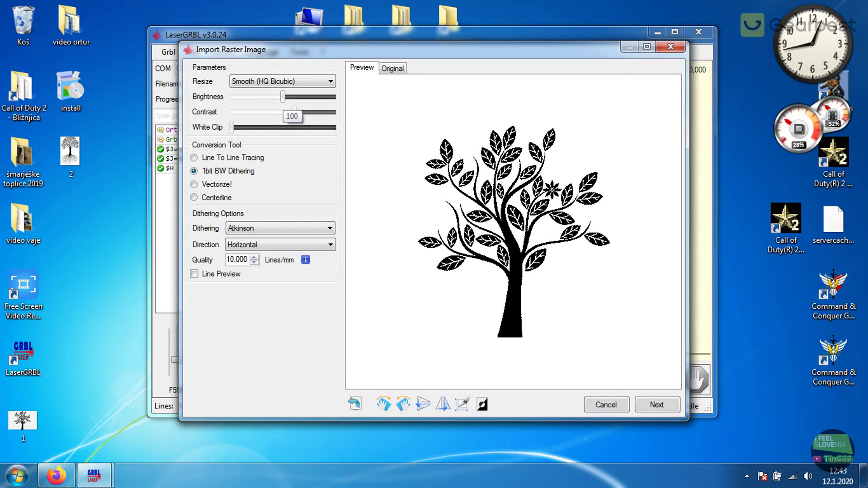
{"action": "key", "text": "ctrl+Tab"}
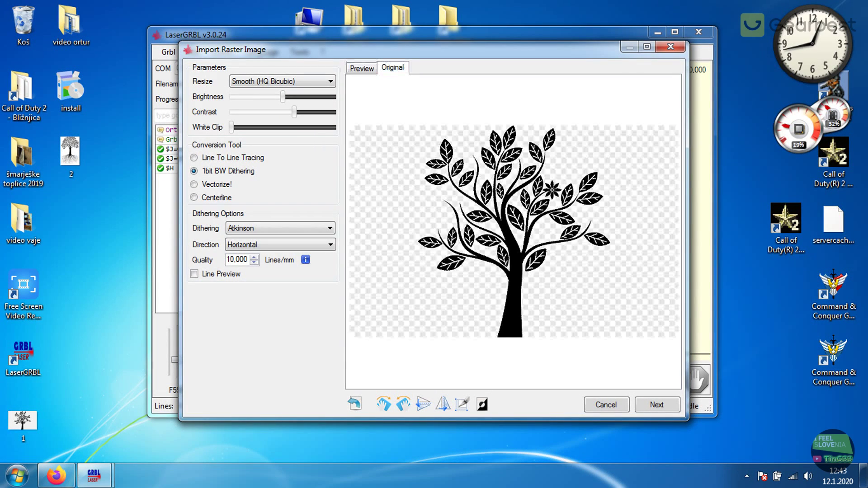
{"action": "key", "text": "ctrl+Tab"}
{"action": "key", "text": "ctrl+Tab"}
- Try Line to Line tracing, Vectorize and Centerline, then return to 1bit BW Dithering
{"action": "left_click", "coordinate": [195, 157]}
{"action": "left_click", "coordinate": [194, 171]}
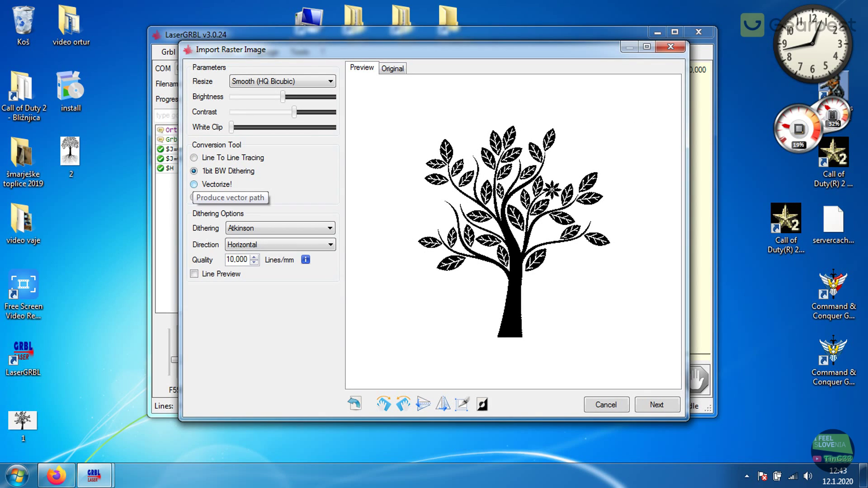
{"action": "left_click", "coordinate": [194, 184]}
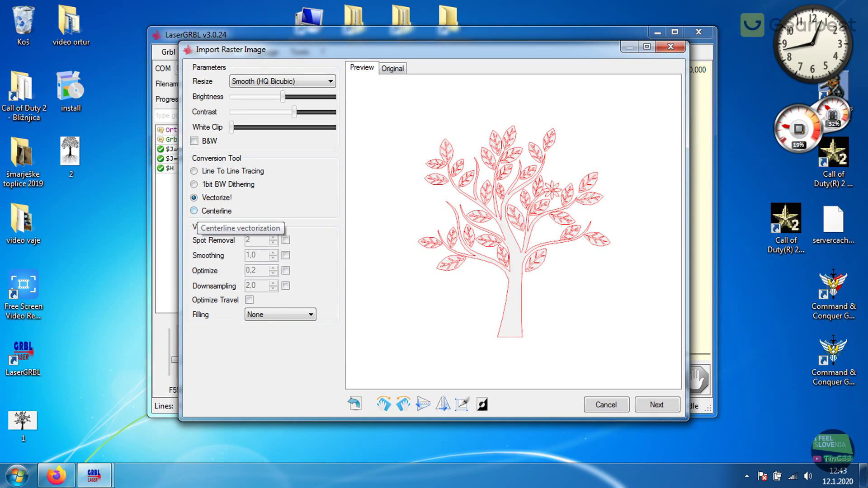
{"action": "left_click", "coordinate": [194, 211]}
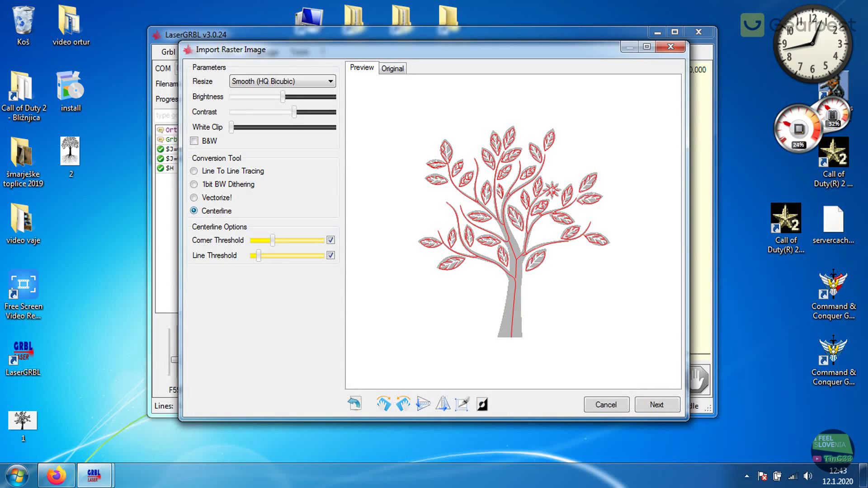
{"action": "left_click", "coordinate": [194, 184]}
- Compare dithering algorithms, settling on Atkinson, and keep the Horizontal scan direction
{"action": "left_click", "coordinate": [317, 228]}
{"action": "left_click", "coordinate": [249, 248]}
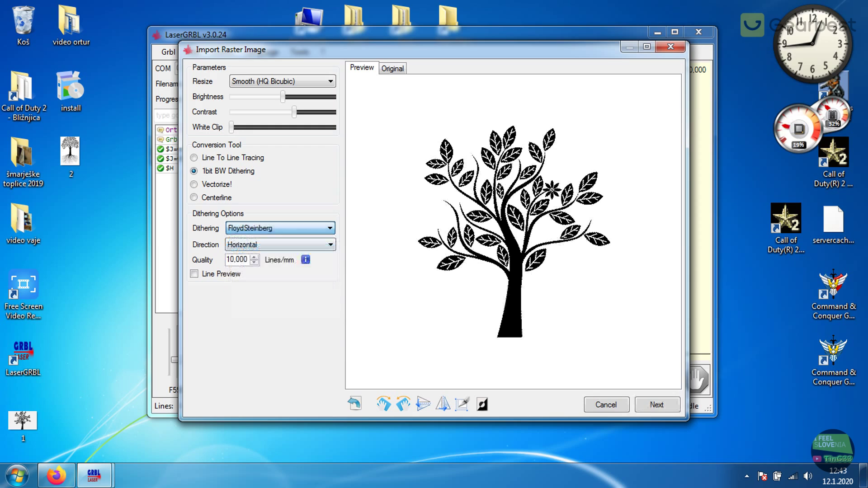
{"action": "left_click", "coordinate": [317, 228]}
{"action": "left_click", "coordinate": [316, 227]}
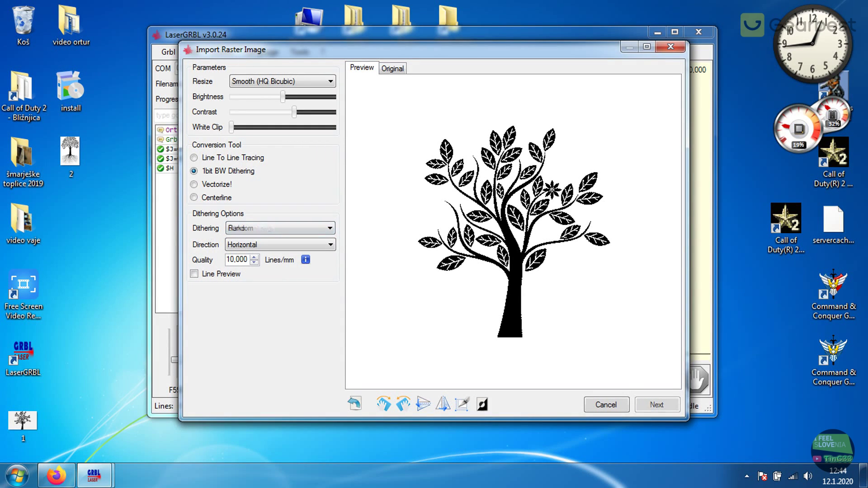
{"action": "key", "text": "alt+Down"}
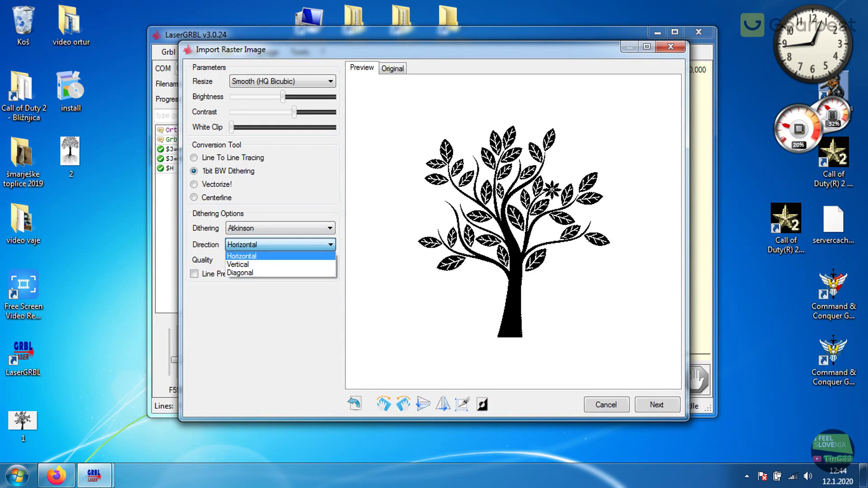
{"action": "key", "text": "Return"}
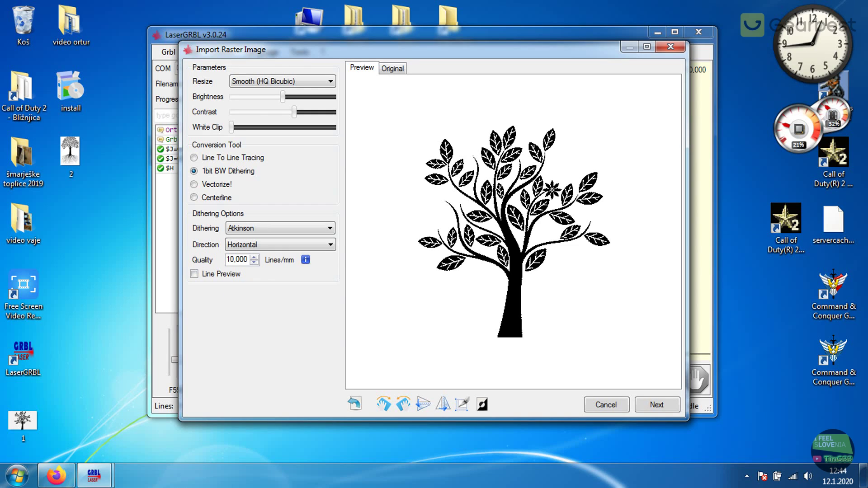
- Enable Line Preview and test invert and flip, undoing both, before continuing
{"action": "left_click", "coordinate": [194, 274]}
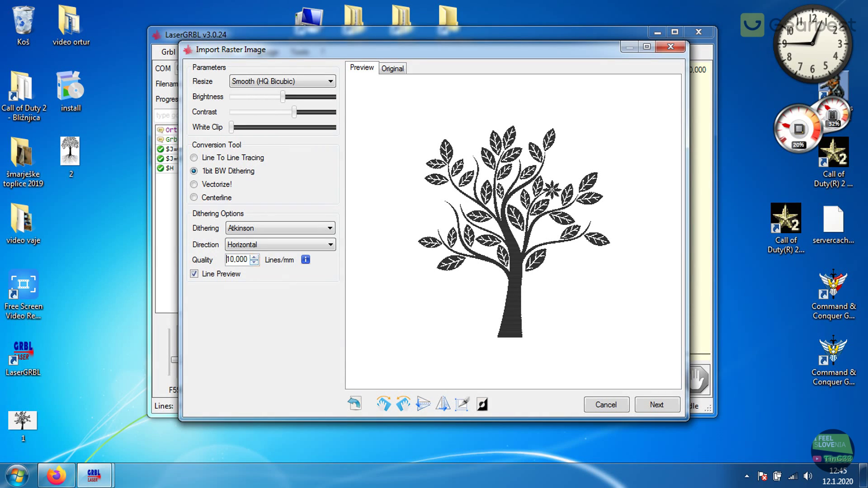
{"action": "left_click", "coordinate": [483, 405]}
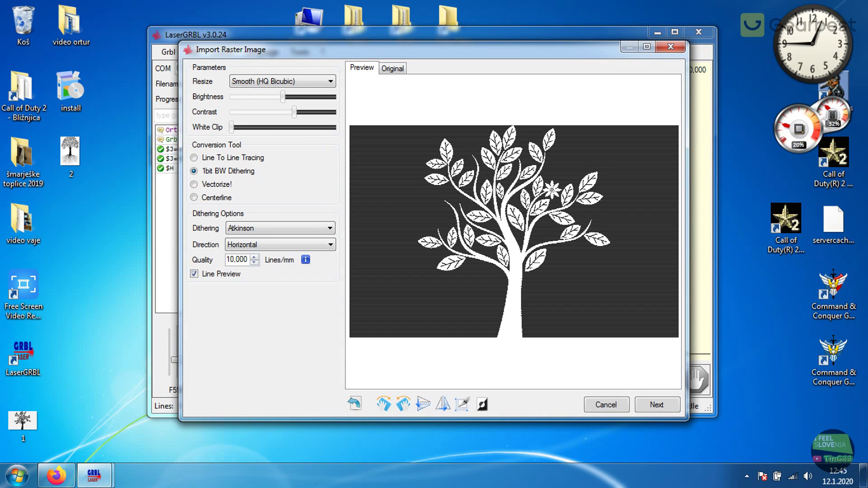
{"action": "left_click", "coordinate": [483, 405]}
{"action": "left_click", "coordinate": [423, 404]}
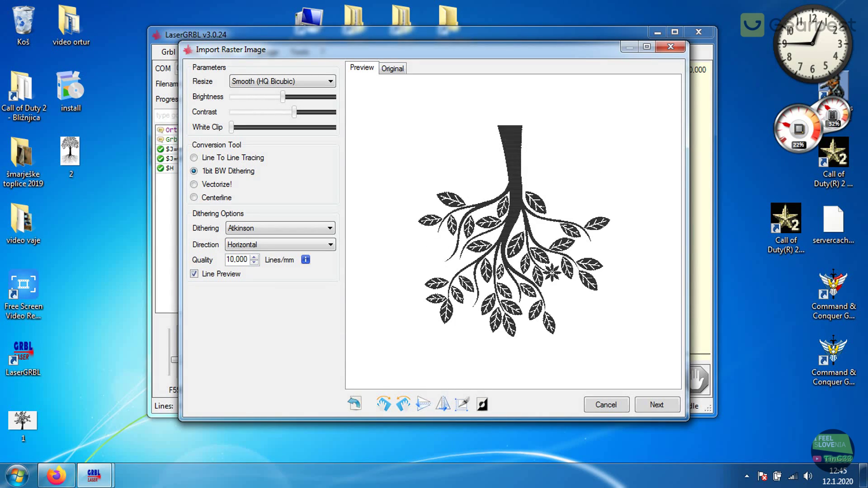
{"action": "left_click", "coordinate": [424, 404]}
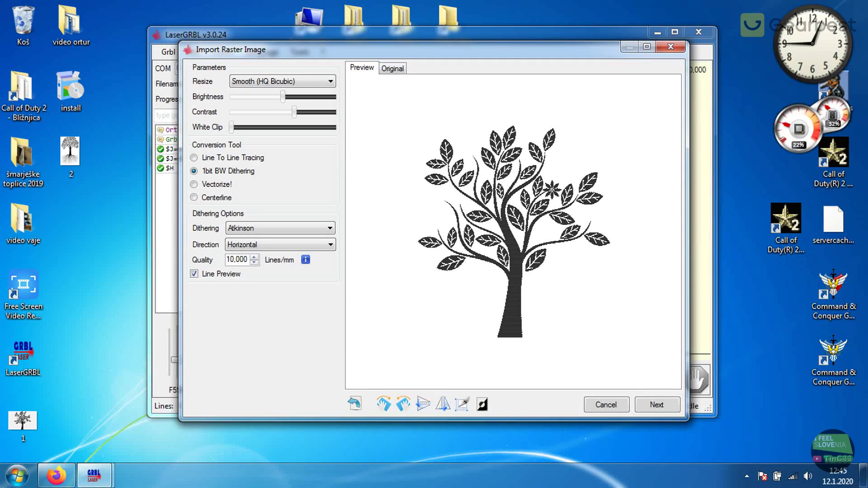
{"action": "left_click", "coordinate": [656, 405]}
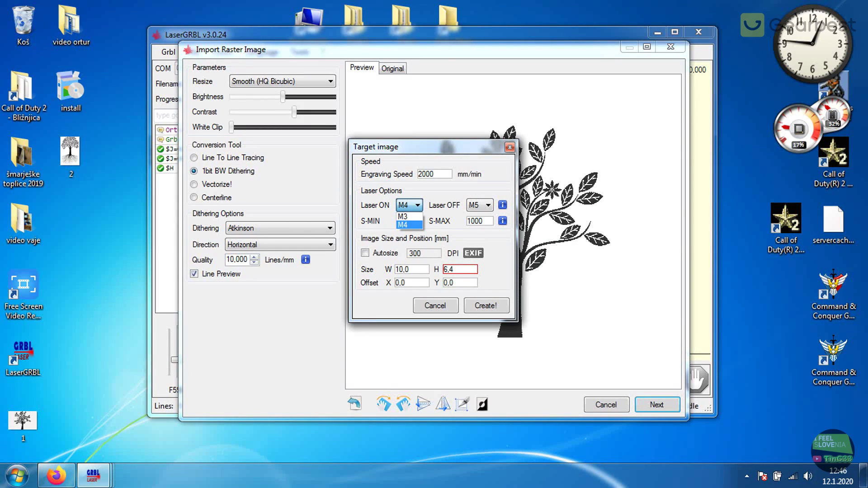
- Keep M4 laser-on, set the width to 40 mm (25.8 mm tall), and create the engraving
{"action": "left_click", "coordinate": [402, 225]}
{"action": "left_click", "coordinate": [460, 269]}
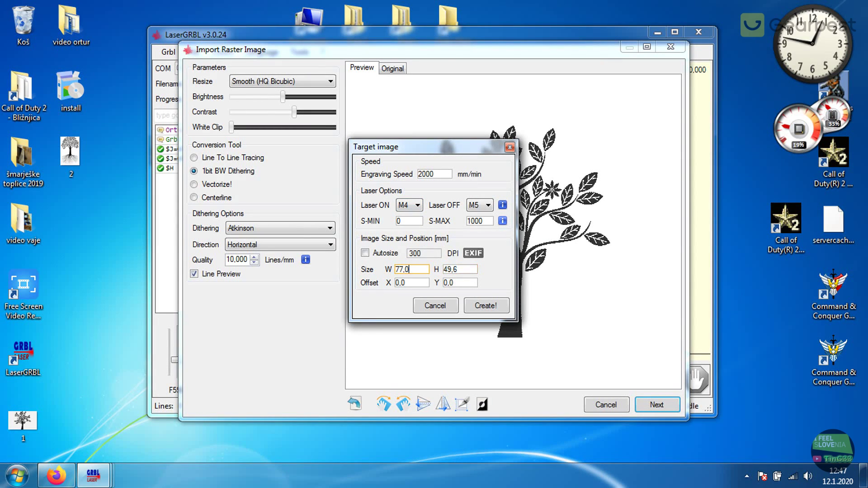
{"action": "type", "text": "4"}
{"action": "left_click", "coordinate": [486, 220]}
{"action": "left_click_drag", "start_coordinate": [389, 147], "coordinate": [353, 119]}
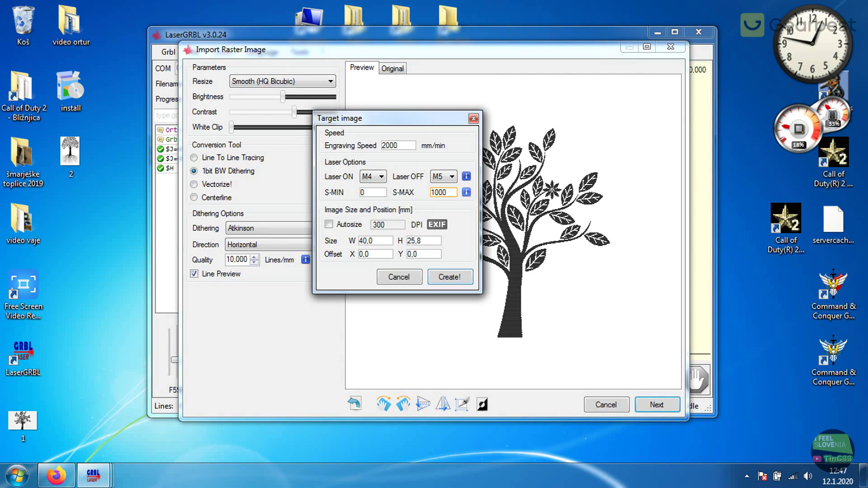
{"action": "key", "text": "Return"}
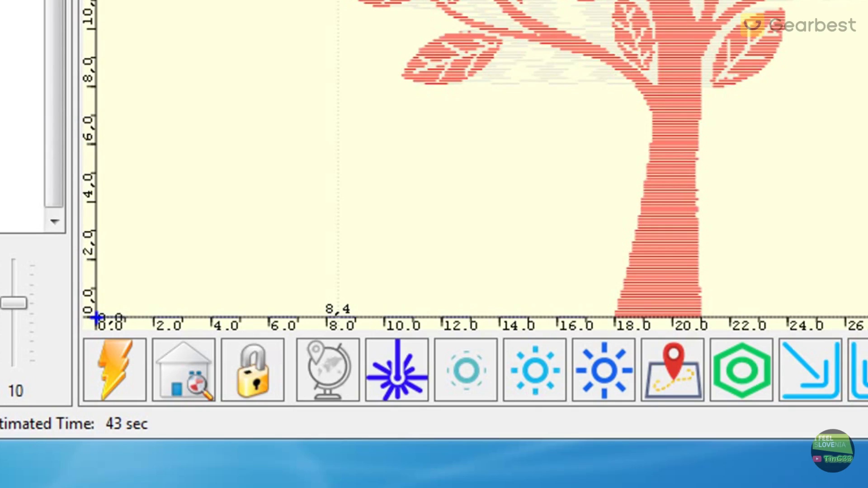
- Turn on the low-power laser pointer and set the head position as zero point (G92)
{"action": "left_click", "coordinate": [397, 384]}
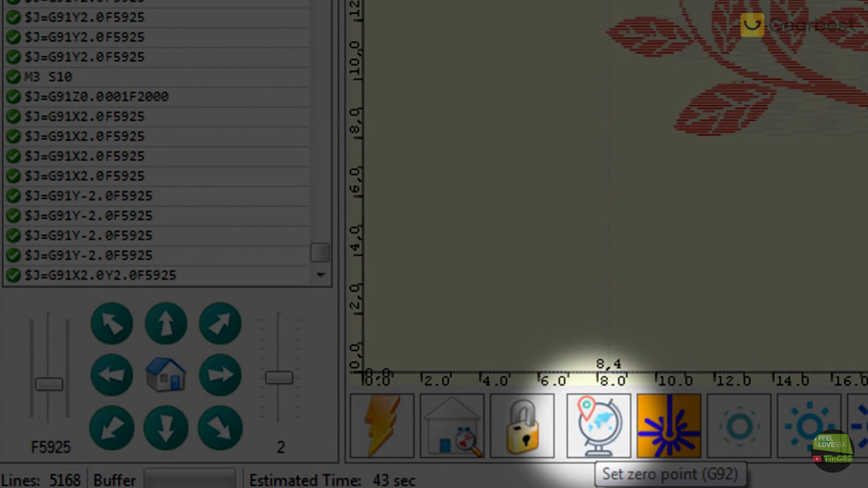
{"action": "left_click", "coordinate": [598, 426]}
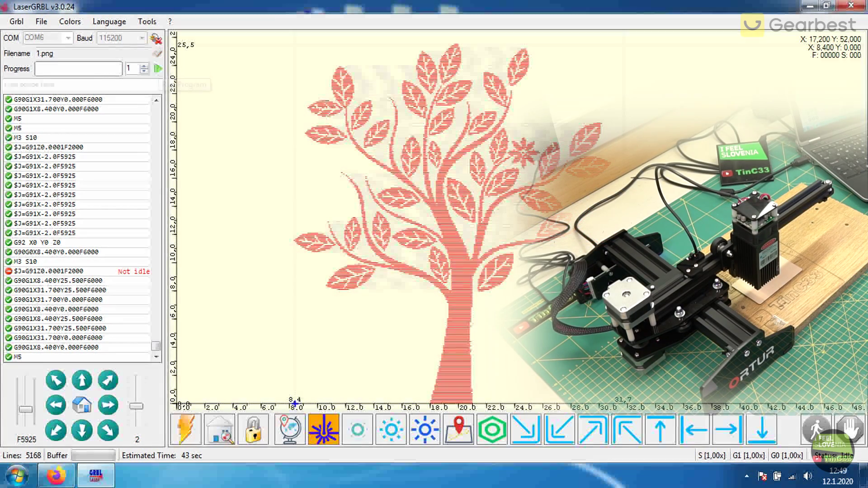
- Run the 5168-line tree engraving job
{"action": "left_click", "coordinate": [157, 68]}
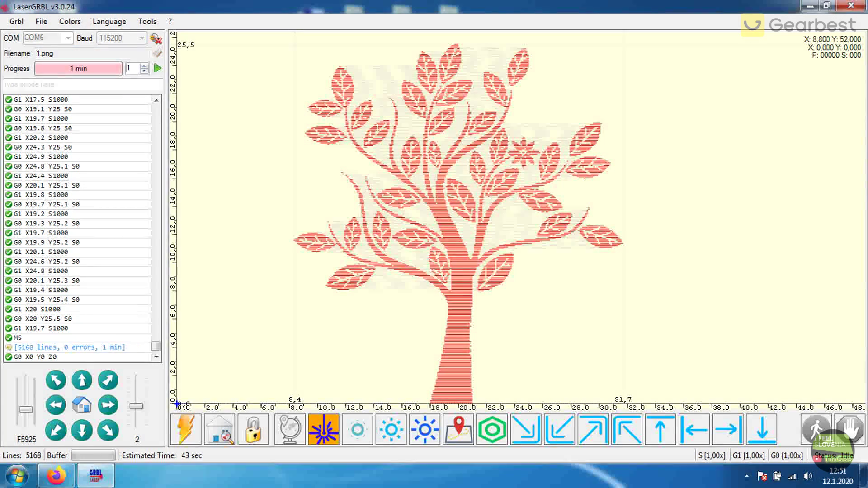
- Reload the last file and step through the raster import wizard to the engraving size
{"action": "key", "text": "alt+f"}
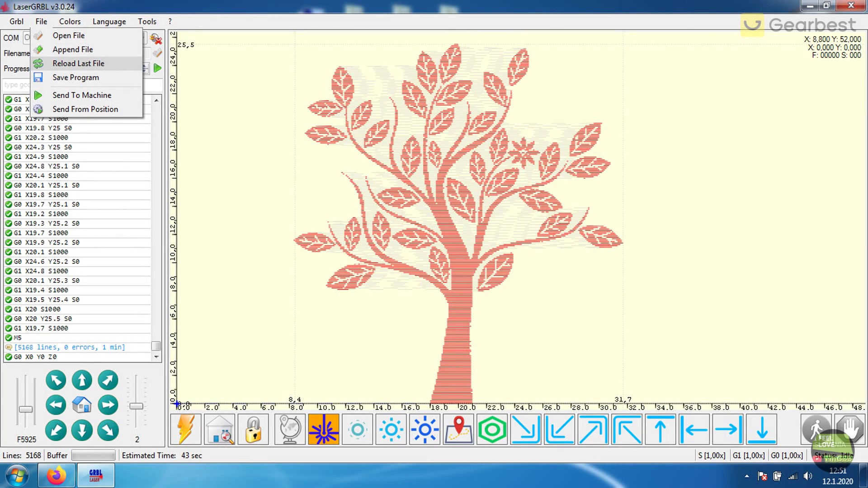
{"action": "key", "text": "Return"}
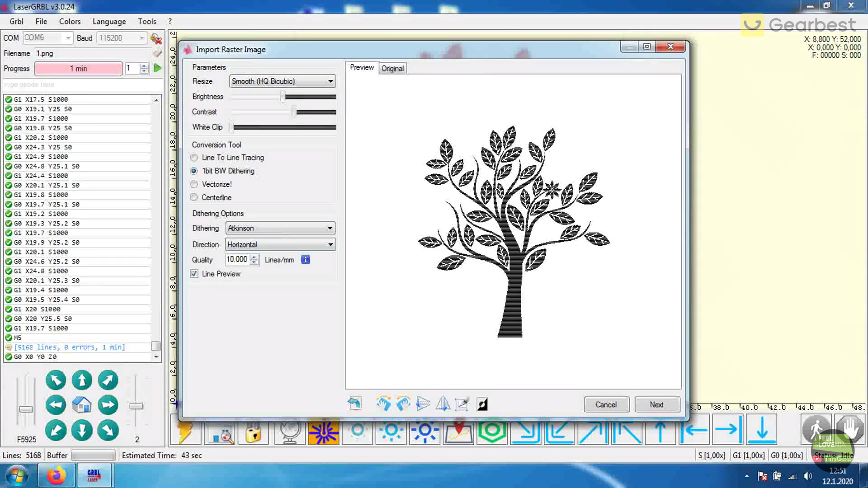
{"action": "key", "text": "Return"}
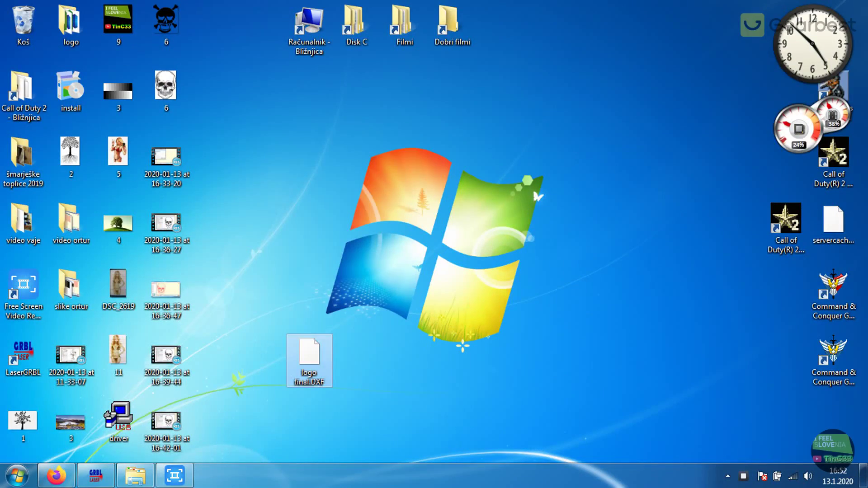
- Start opening a file in LaserGRBL and browse into the logo\3d folder
{"action": "left_click_drag", "start_coordinate": [309, 357], "coordinate": [262, 225]}
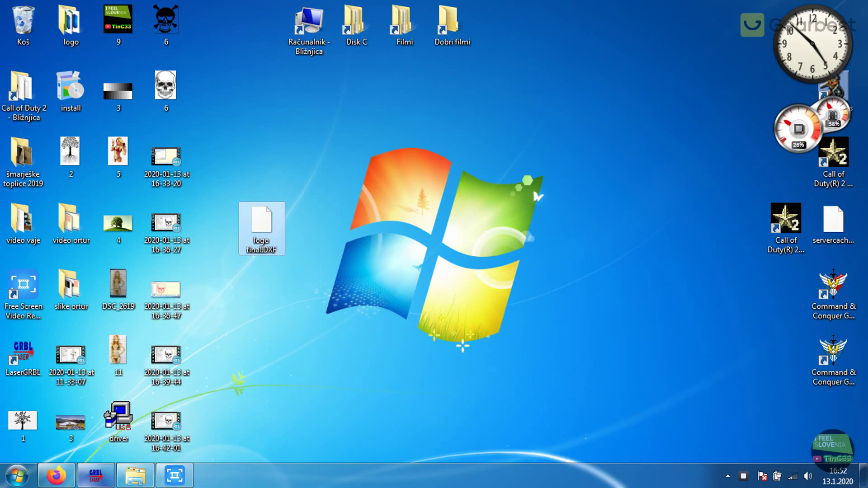
{"action": "left_click", "coordinate": [96, 475]}
{"action": "left_click", "coordinate": [42, 22]}
{"action": "left_click", "coordinate": [67, 35]}
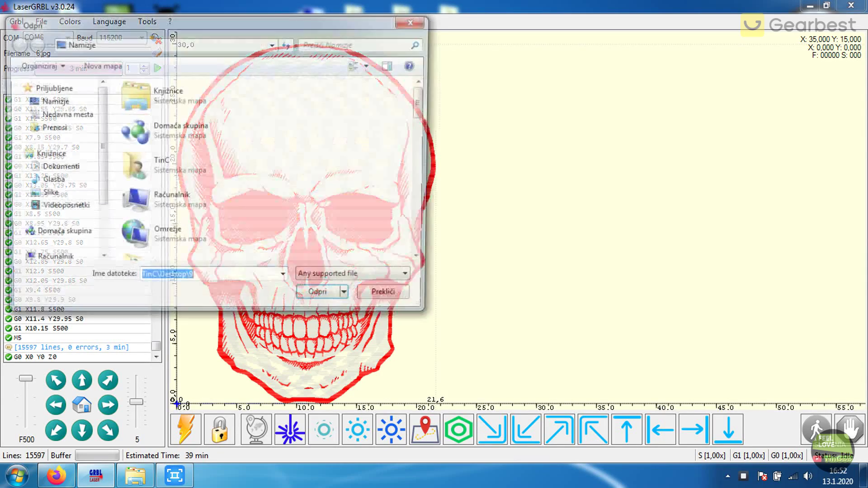
{"action": "scroll", "coordinate": [194, 166], "scroll_direction": "down", "scroll_amount": 3}
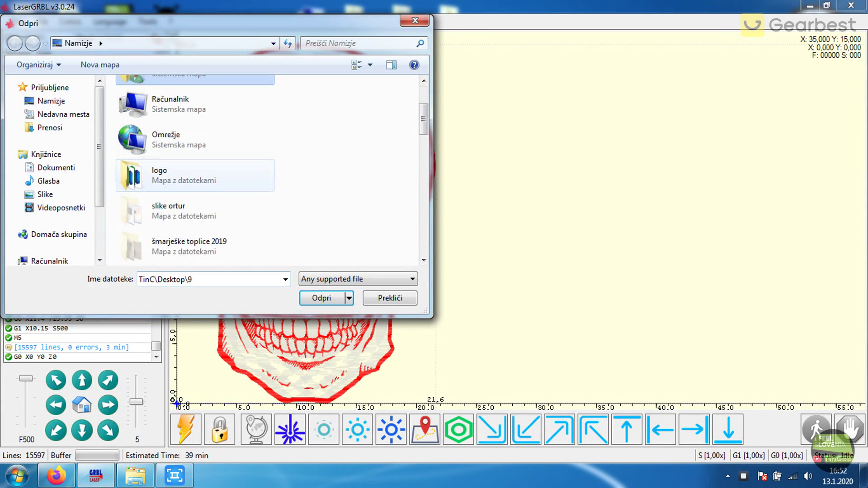
{"action": "double_click", "coordinate": [195, 170]}
{"action": "double_click", "coordinate": [135, 89]}
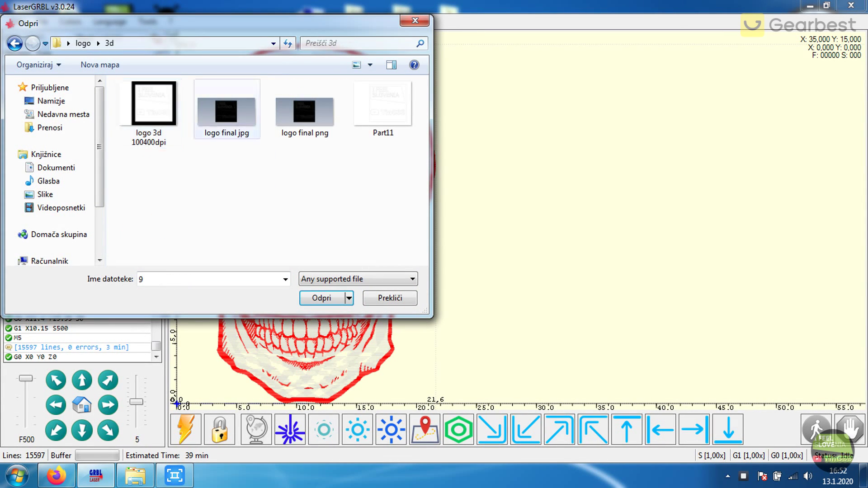
- Try the G-code, raster and vector file-type filters, then return to all supported files
{"action": "left_click", "coordinate": [358, 279]}
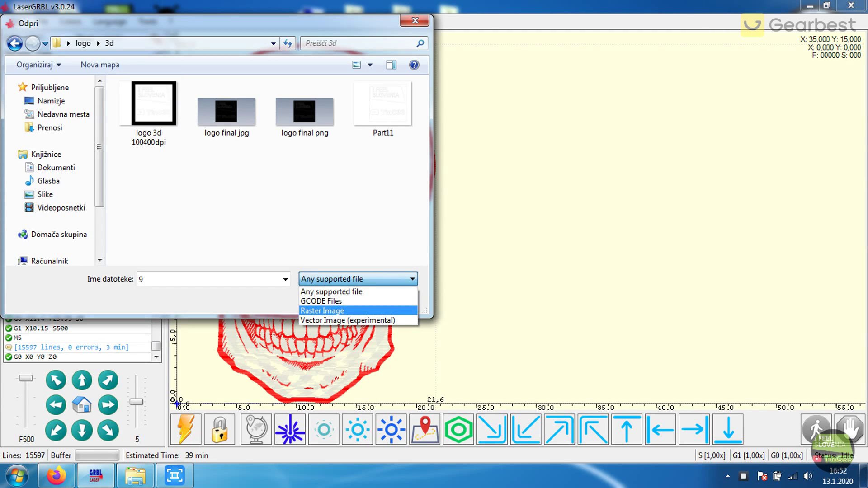
{"action": "left_click", "coordinate": [321, 301]}
{"action": "left_click", "coordinate": [358, 279]}
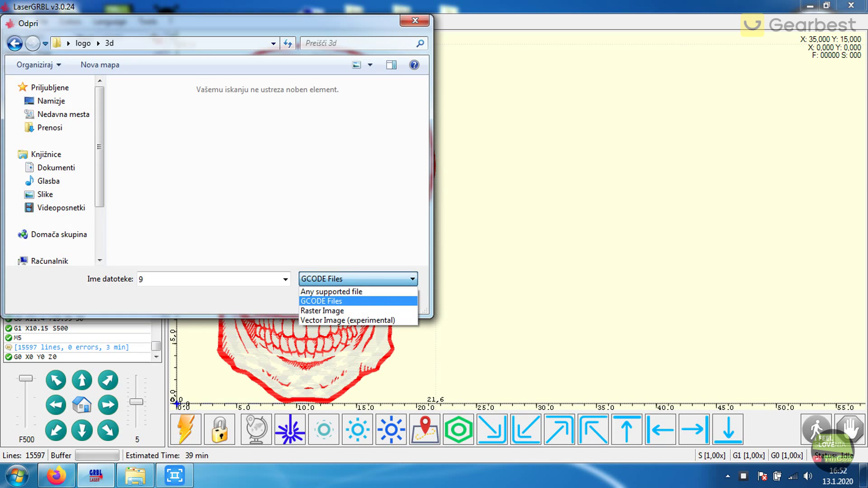
{"action": "left_click", "coordinate": [321, 310]}
{"action": "left_click", "coordinate": [358, 279]}
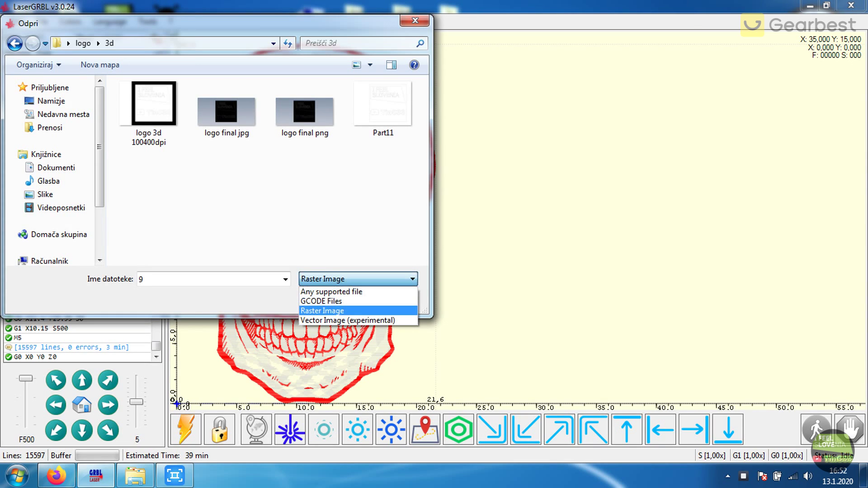
{"action": "left_click", "coordinate": [321, 320]}
{"action": "left_click", "coordinate": [358, 279]}
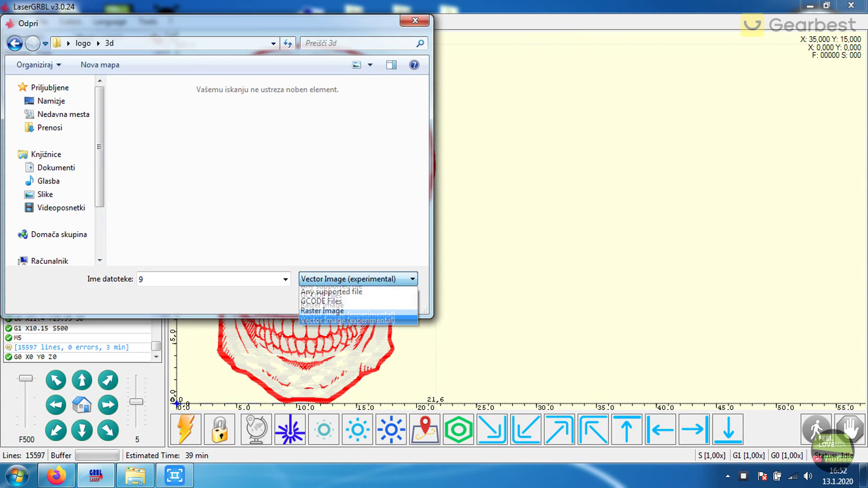
{"action": "left_click", "coordinate": [321, 291]}
- Go back to the Desktop and import the I FEEL SLOVENIA logo image
{"action": "left_click", "coordinate": [14, 43]}
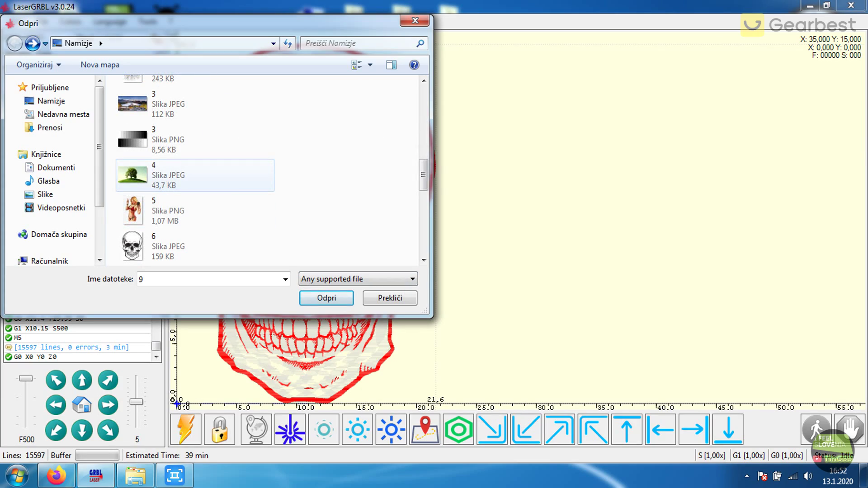
{"action": "scroll", "coordinate": [155, 181], "scroll_direction": "down", "scroll_amount": 2}
{"action": "double_click", "coordinate": [156, 167]}
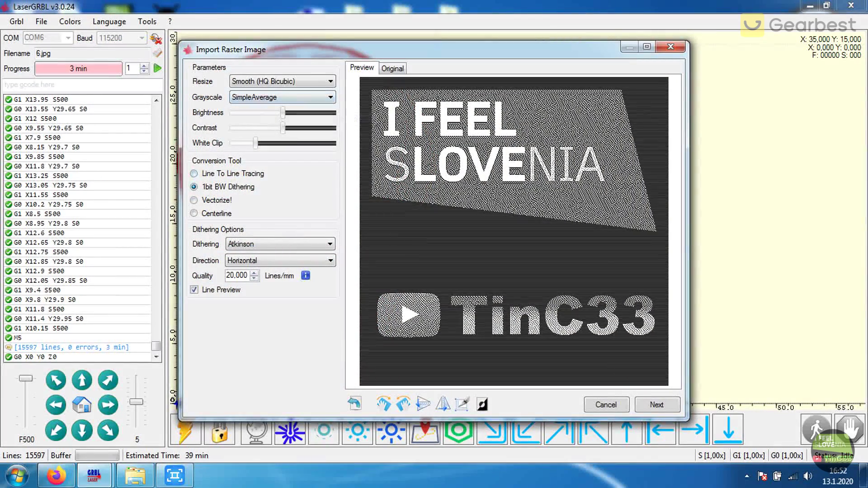
- Vectorize the logo with B&W threshold 66 and a lower White Clip to capture the lettering
{"action": "left_click", "coordinate": [213, 200]}
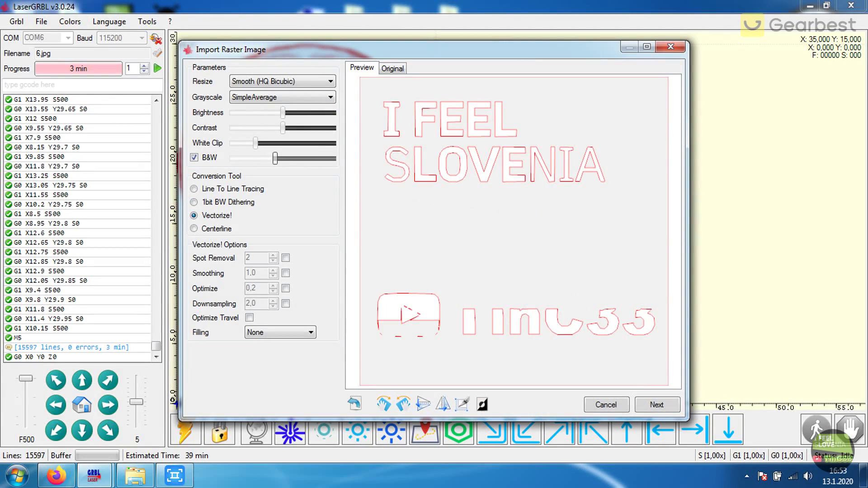
{"action": "left_click_drag", "start_coordinate": [274, 158], "coordinate": [326, 158]}
{"action": "left_click_drag", "start_coordinate": [256, 143], "coordinate": [231, 143]}
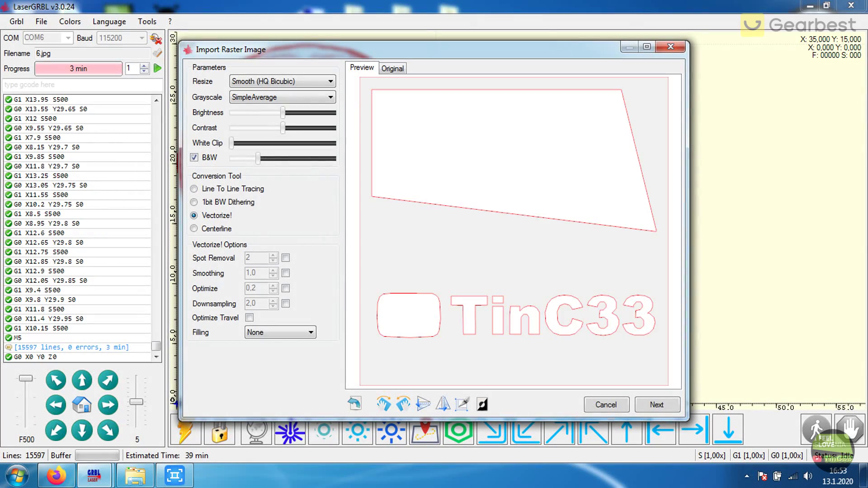
{"action": "left_click_drag", "start_coordinate": [326, 159], "coordinate": [285, 158]}
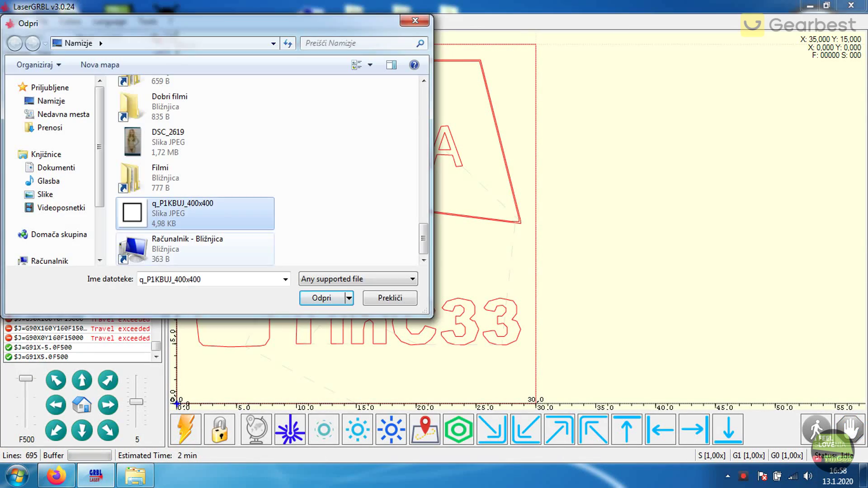
- Import the square image, compare Line To Line, Dithering and Vectorize, then choose Centerline
{"action": "key", "text": "Return"}
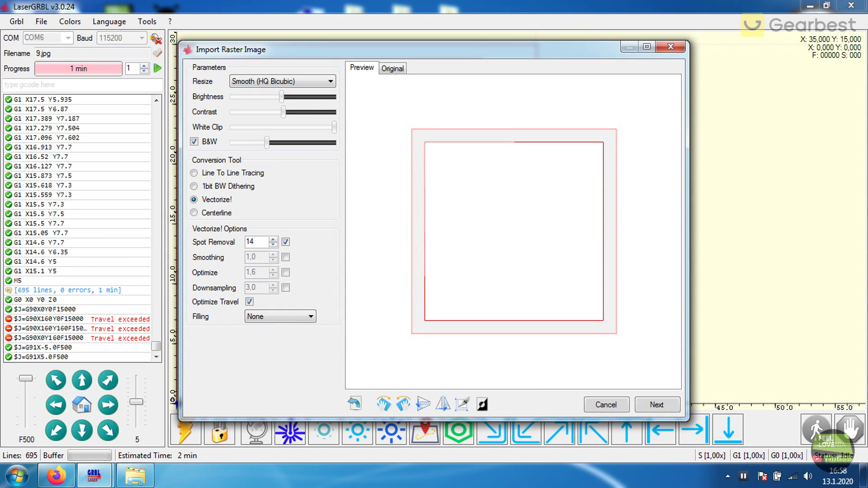
{"action": "left_click", "coordinate": [194, 172]}
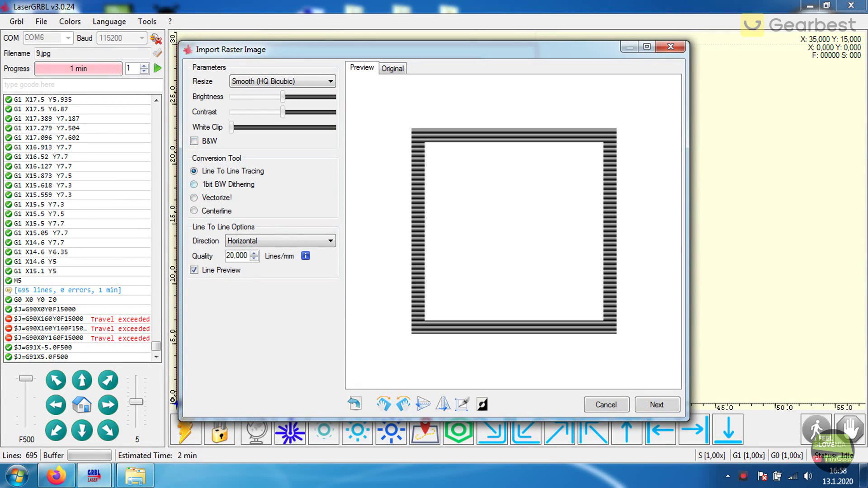
{"action": "left_click", "coordinate": [194, 184]}
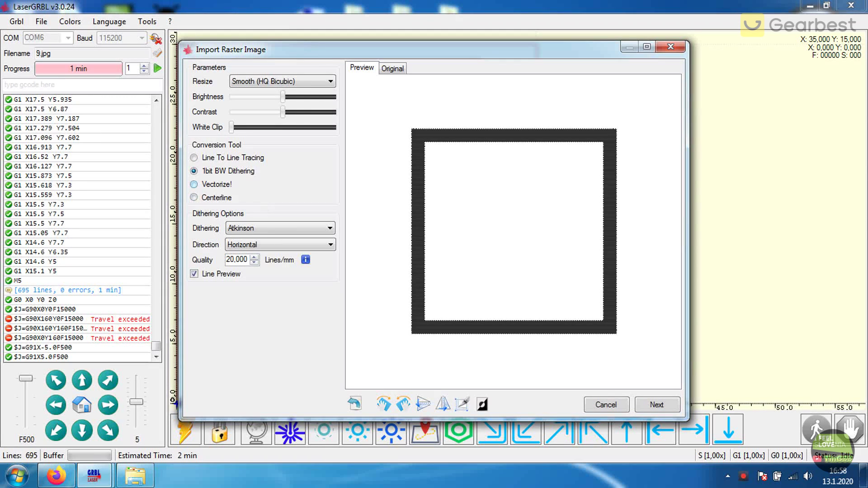
{"action": "left_click", "coordinate": [194, 185]}
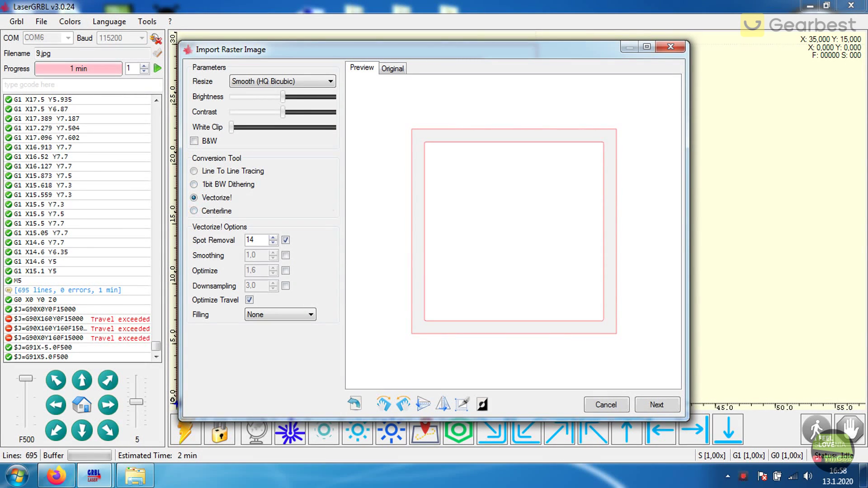
{"action": "left_click", "coordinate": [194, 211]}
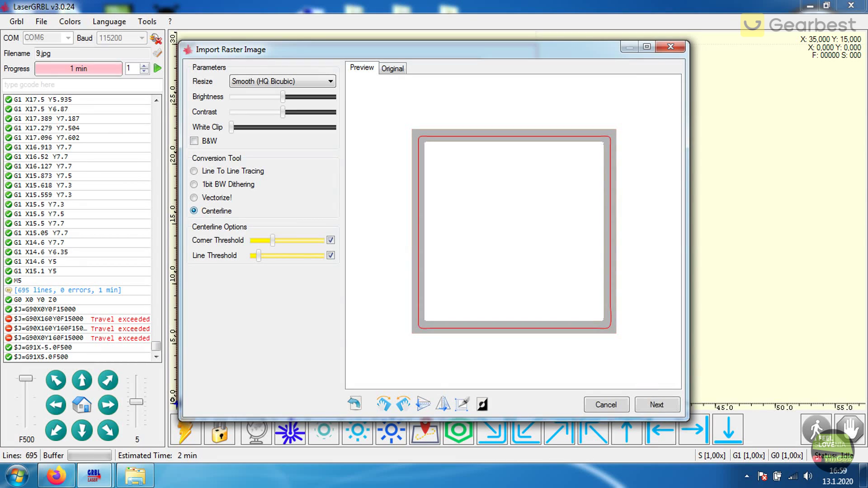